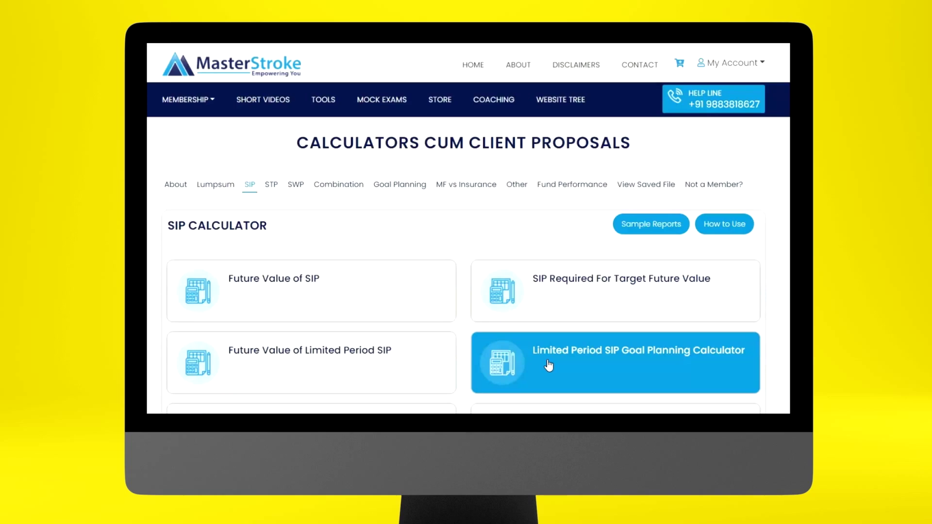
Open the Limited Period SIP Goal Planning Calculator and set the target amount to ₹30000000.
{"action": "left_click", "coordinate": [612, 364]}
{"action": "left_click", "coordinate": [609, 361]}
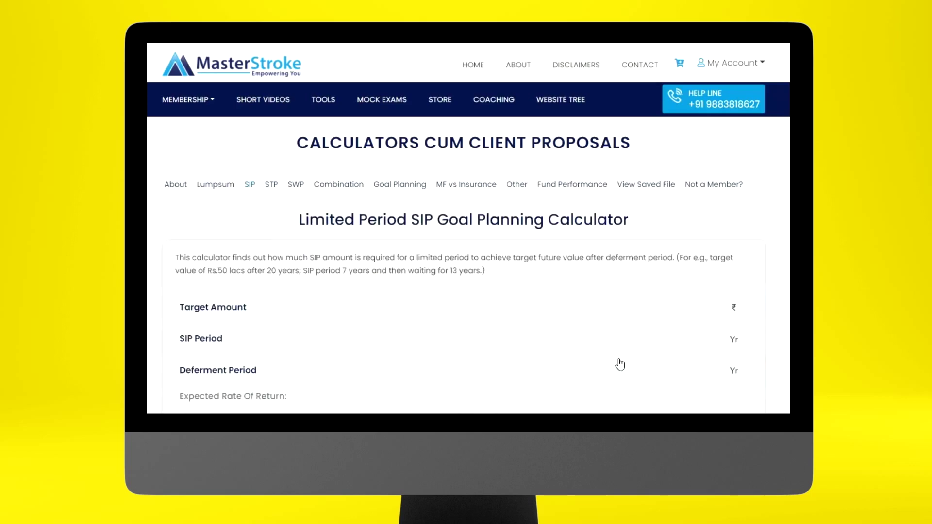
{"action": "left_click", "coordinate": [467, 306]}
{"action": "type", "text": "30000000"}
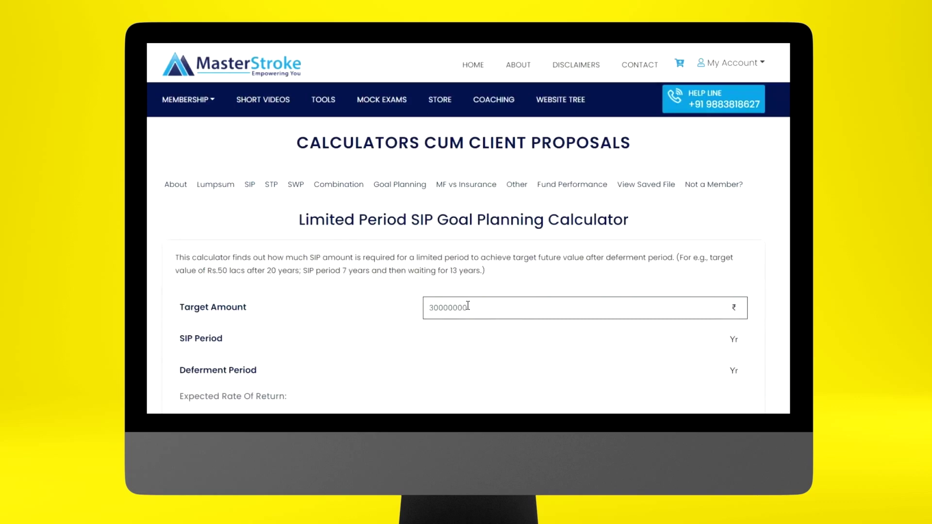
{"action": "key", "text": "Tab"}
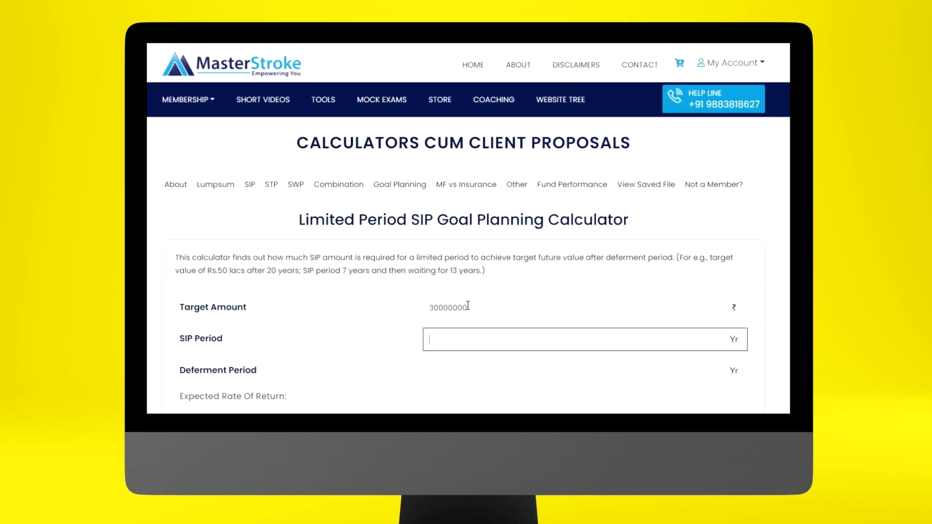
Set the SIP period to 10 years and the deferment period to 15 years.
{"action": "type", "text": "10"}
{"action": "key", "text": "Tab"}
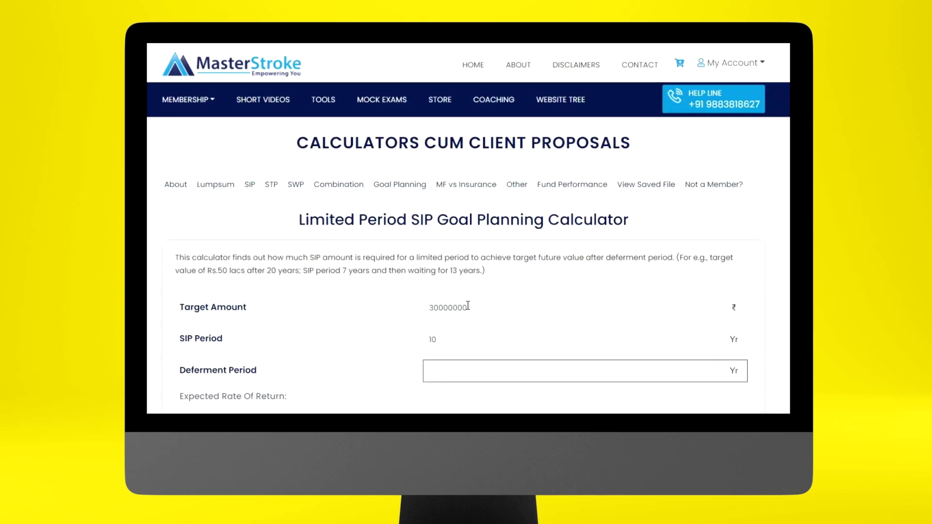
{"action": "type", "text": "15"}
{"action": "double_click", "coordinate": [420, 341]}
{"action": "double_click", "coordinate": [415, 374]}
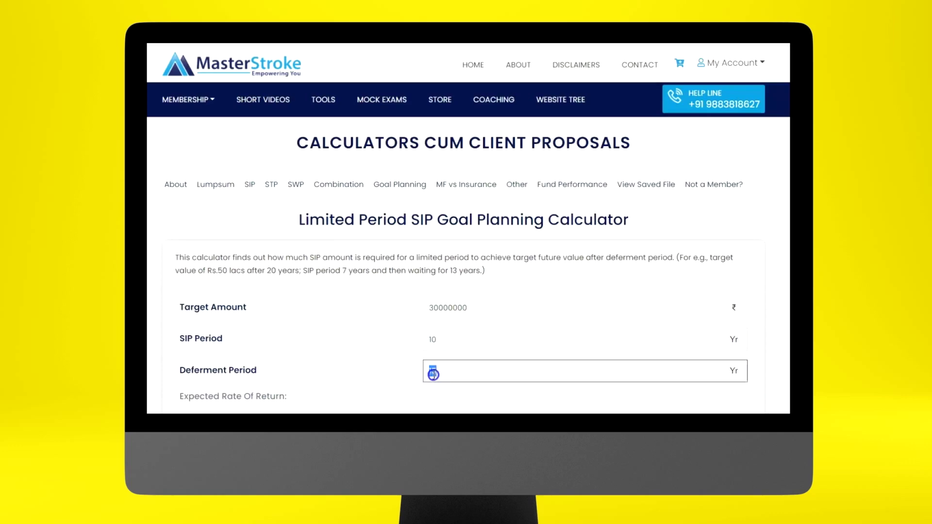
Set the expected rate of return to 10% for Scenario 1 and 12% for Scenario 2.
{"action": "scroll", "coordinate": [400, 380], "scroll_direction": "down", "scroll_amount": 1}
{"action": "scroll", "coordinate": [395, 366], "scroll_direction": "down", "scroll_amount": 2}
{"action": "left_click", "coordinate": [432, 325]}
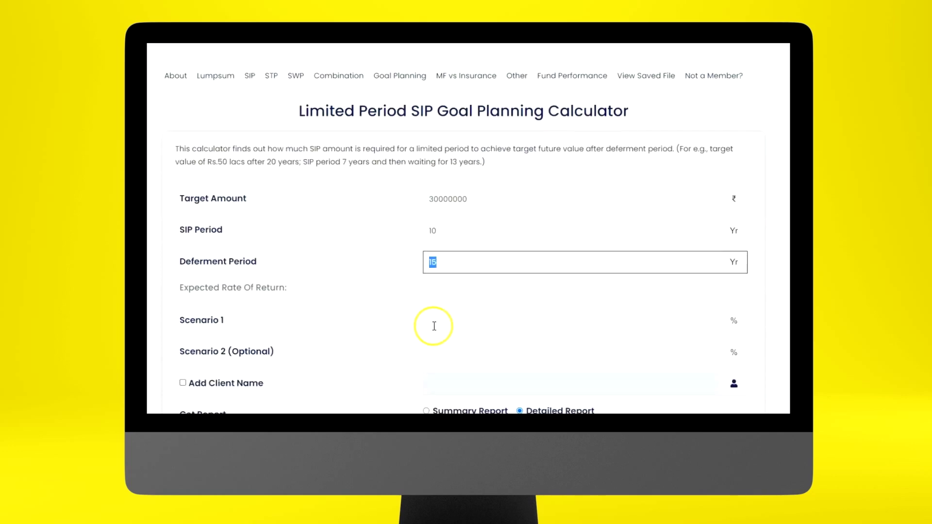
{"action": "type", "text": "10"}
{"action": "key", "text": "Tab"}
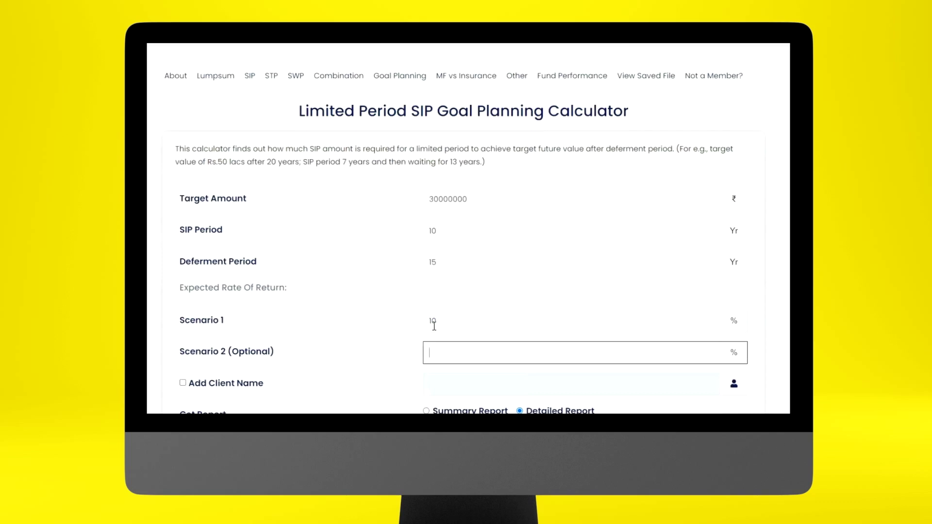
{"action": "type", "text": "12"}
Enable adding a client name to the proposal and choose Dummy Client.
{"action": "left_click", "coordinate": [188, 379]}
{"action": "left_click", "coordinate": [183, 383]}
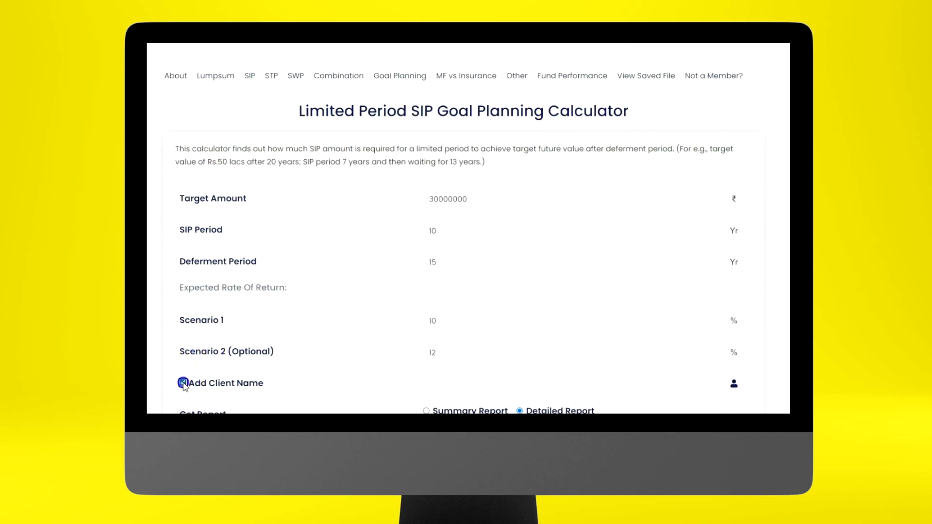
{"action": "left_click", "coordinate": [483, 384]}
{"action": "left_click", "coordinate": [452, 260]}
{"action": "scroll", "coordinate": [398, 318], "scroll_direction": "down", "scroll_amount": 5}
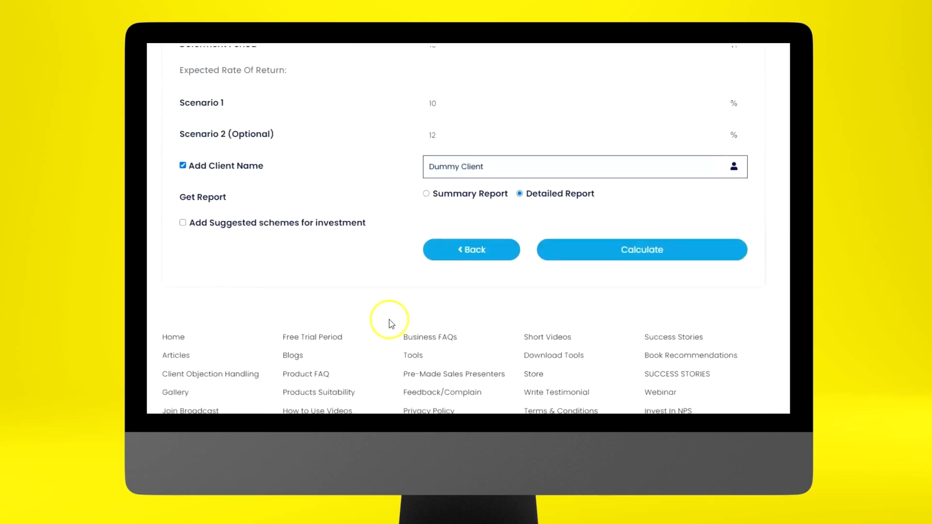
{"action": "left_click", "coordinate": [182, 223]}
{"action": "scroll", "coordinate": [459, 321], "scroll_direction": "down", "scroll_amount": 2}
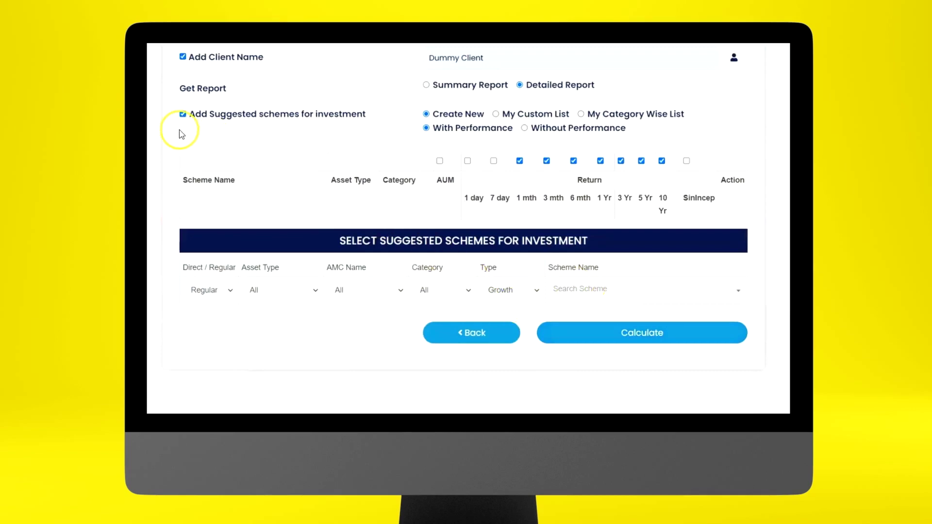
{"action": "left_click", "coordinate": [182, 114]}
Calculate the detailed Limited Period SIP proposal and open its downloadable, printable report.
{"action": "left_click", "coordinate": [597, 144]}
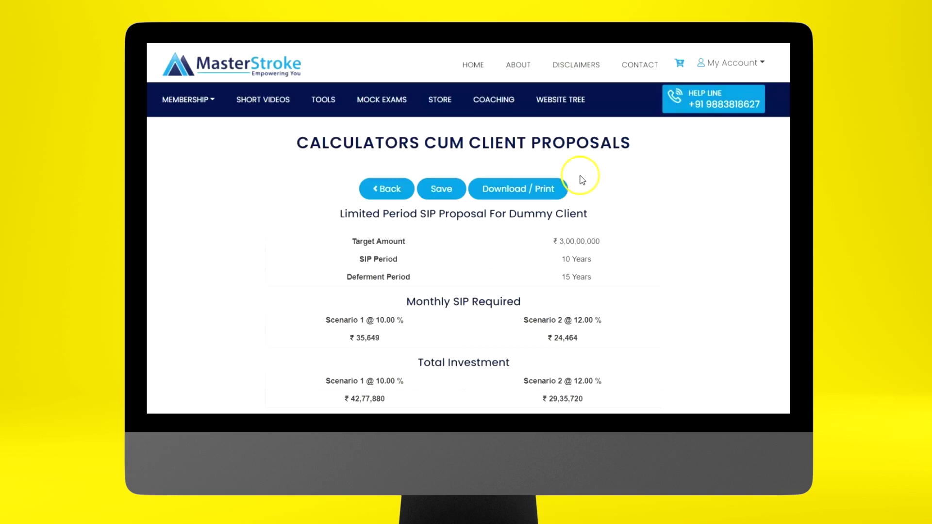
{"action": "left_click", "coordinate": [438, 195]}
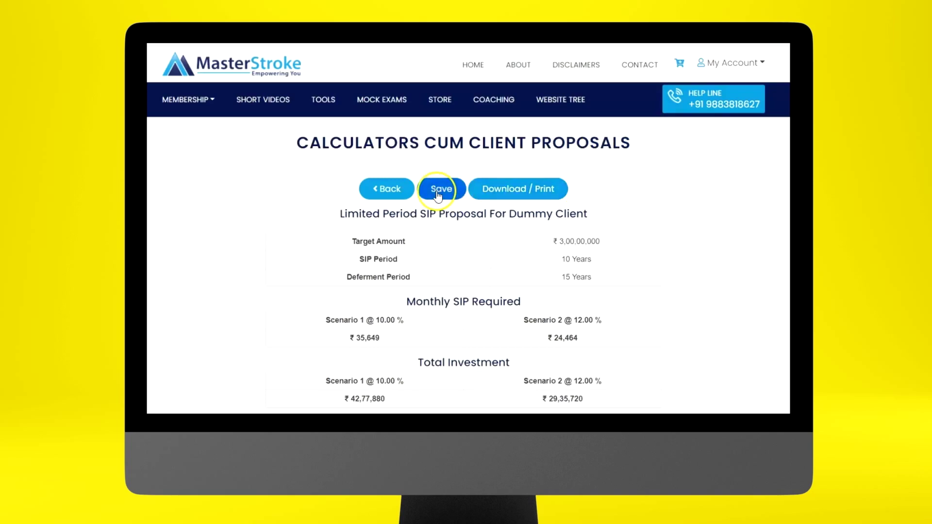
{"action": "left_click", "coordinate": [510, 193]}
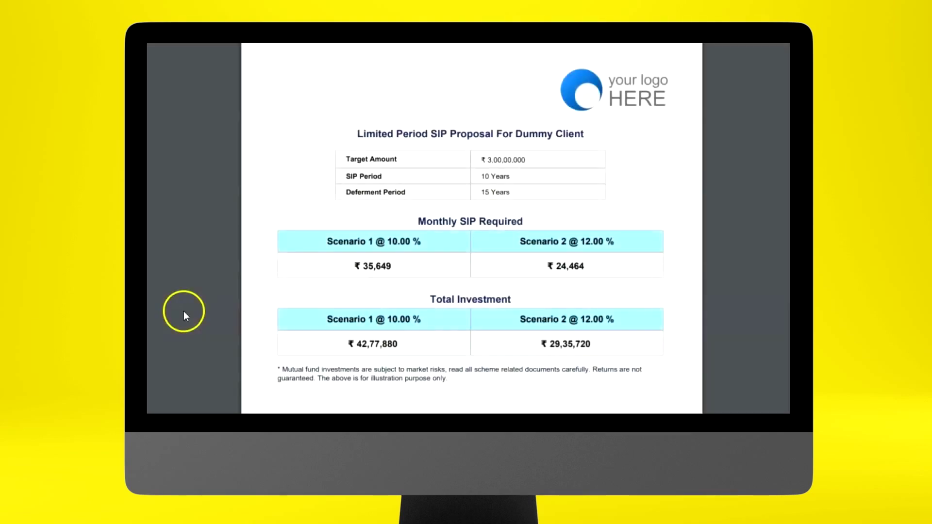
Examine the report's target amount, SIP and deferment periods, and the monthly SIP and total investment for both scenarios.
{"action": "left_click_drag", "start_coordinate": [480, 159], "coordinate": [539, 152]}
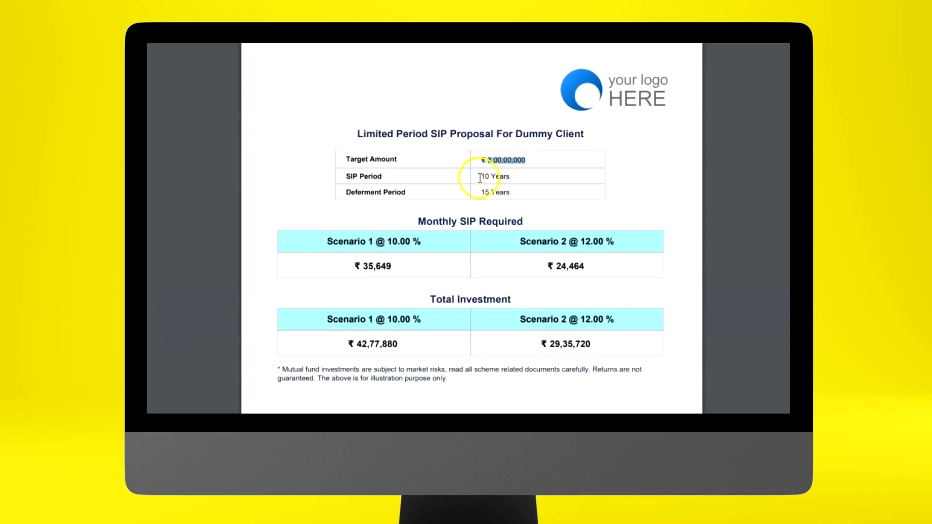
{"action": "left_click_drag", "start_coordinate": [479, 177], "coordinate": [517, 191]}
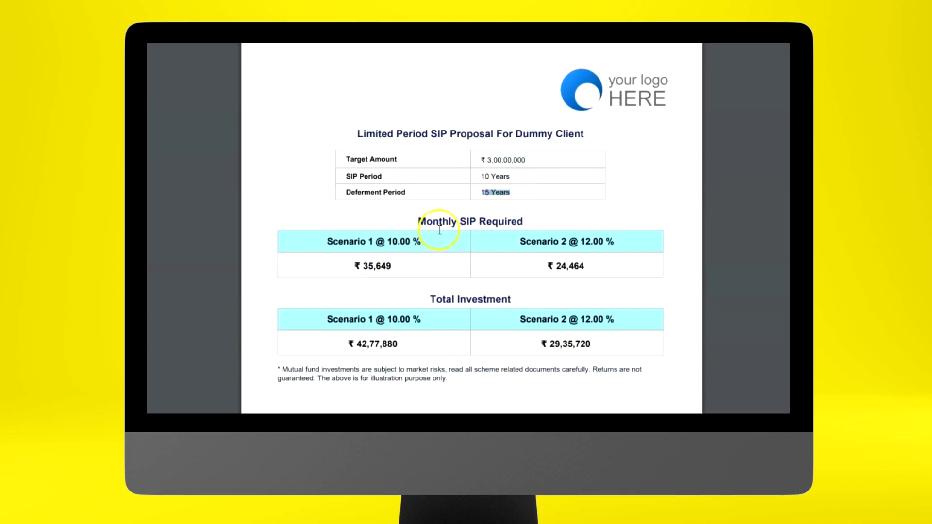
{"action": "double_click", "coordinate": [453, 218]}
{"action": "left_click_drag", "start_coordinate": [452, 218], "coordinate": [533, 216]}
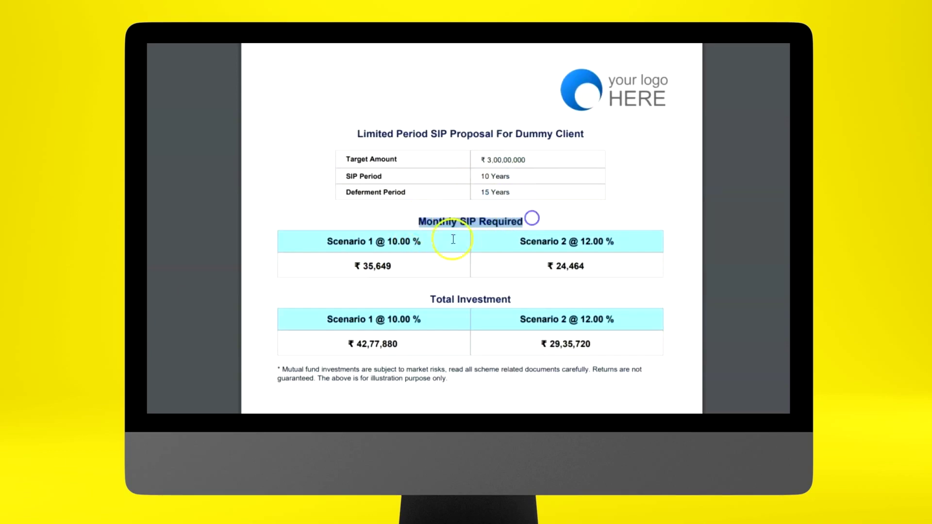
{"action": "left_click_drag", "start_coordinate": [354, 269], "coordinate": [407, 264]}
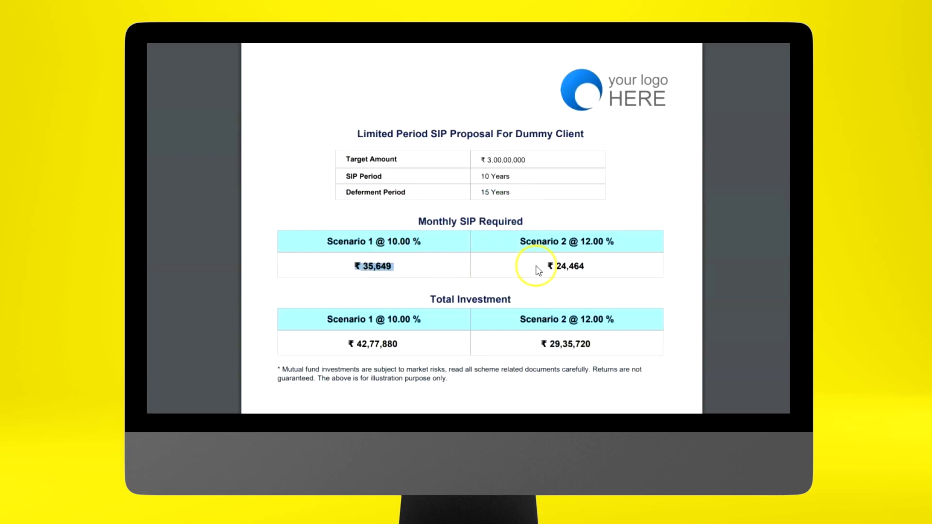
{"action": "left_click_drag", "start_coordinate": [546, 266], "coordinate": [592, 270]}
{"action": "scroll", "coordinate": [417, 306], "scroll_direction": "down", "scroll_amount": 3}
{"action": "left_click", "coordinate": [347, 227]}
{"action": "left_click_drag", "start_coordinate": [348, 227], "coordinate": [395, 226]}
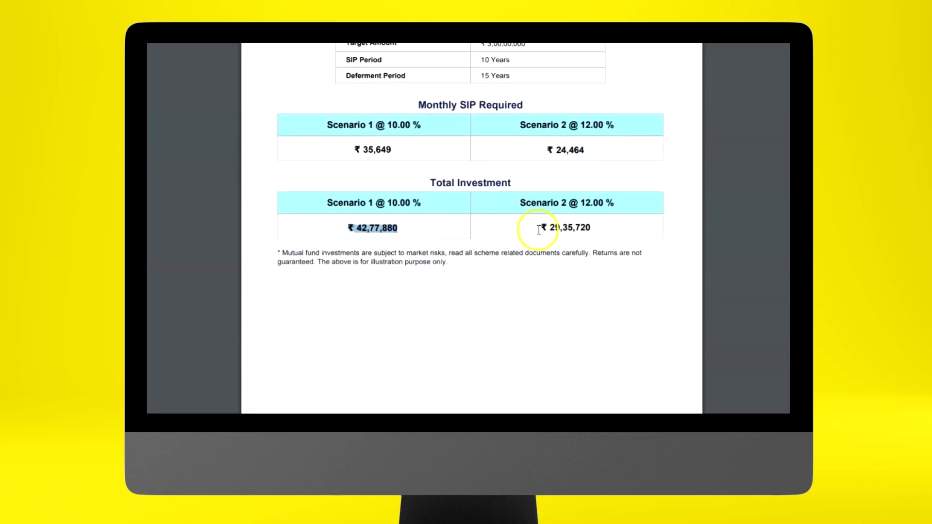
{"action": "left_click_drag", "start_coordinate": [526, 228], "coordinate": [596, 227]}
Examine the Year-Wise Projected Value table, comparing annual investments and the year 10 and year 25 end values in both scenarios.
{"action": "scroll", "coordinate": [387, 333], "scroll_direction": "down", "scroll_amount": 8}
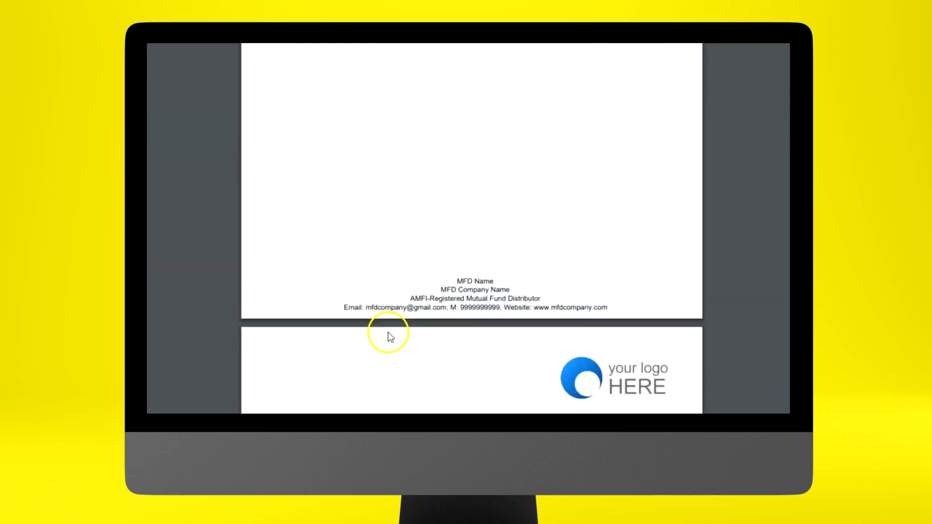
{"action": "scroll", "coordinate": [387, 333], "scroll_direction": "down", "scroll_amount": 6}
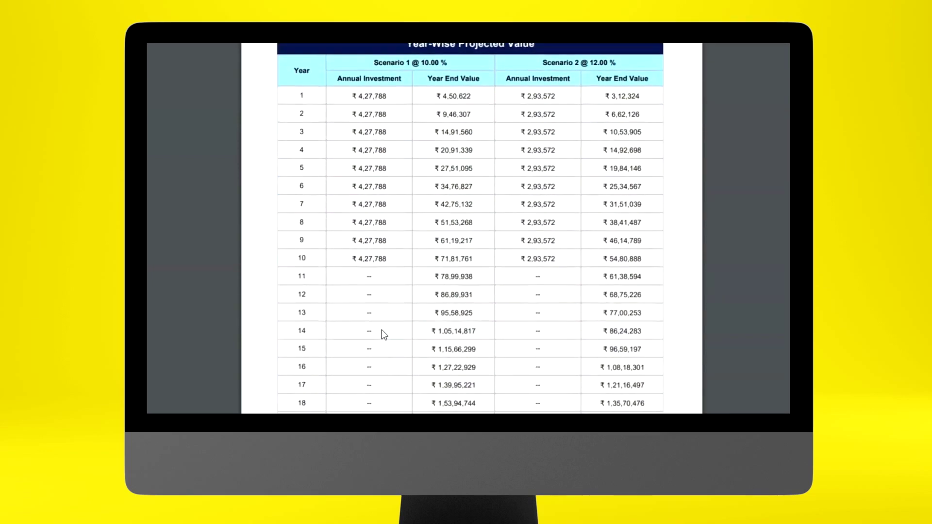
{"action": "left_click_drag", "start_coordinate": [358, 96], "coordinate": [647, 265]}
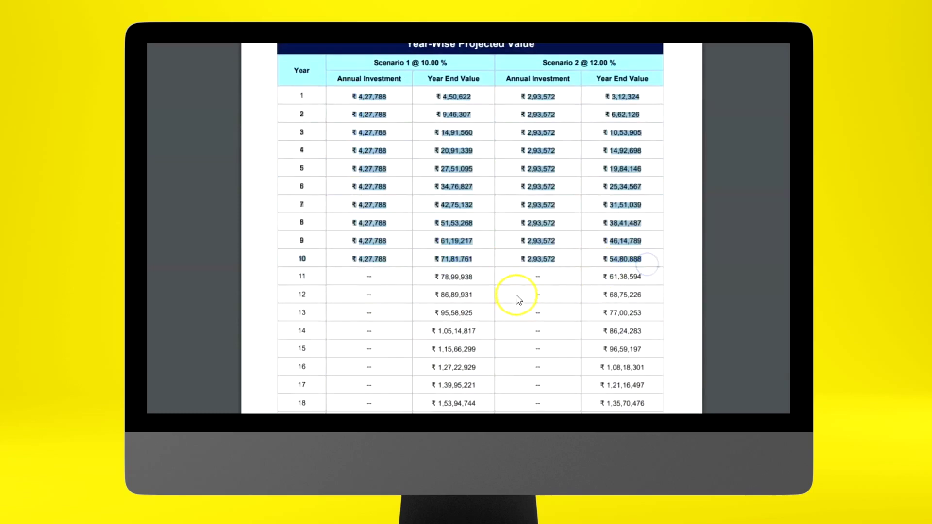
{"action": "left_click", "coordinate": [429, 252]}
{"action": "left_click_drag", "start_coordinate": [432, 258], "coordinate": [477, 264]}
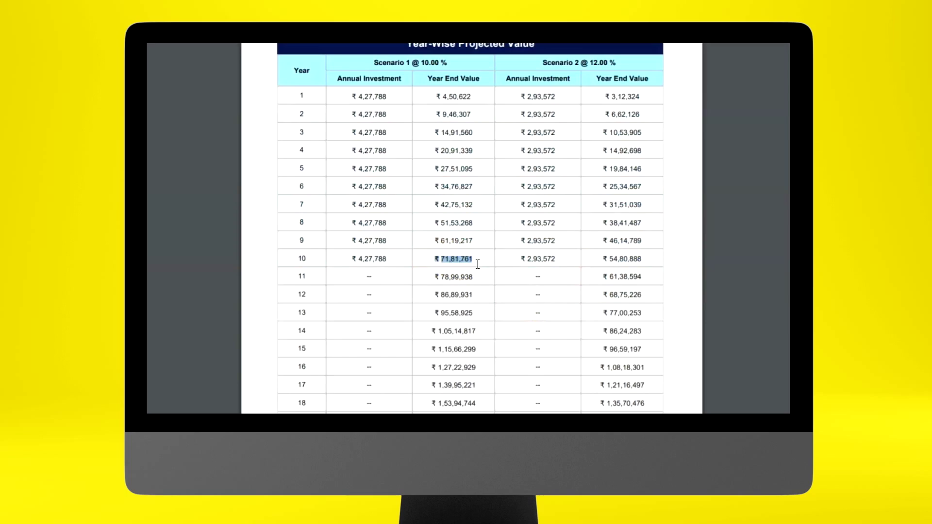
{"action": "scroll", "coordinate": [478, 264], "scroll_direction": "down", "scroll_amount": 5}
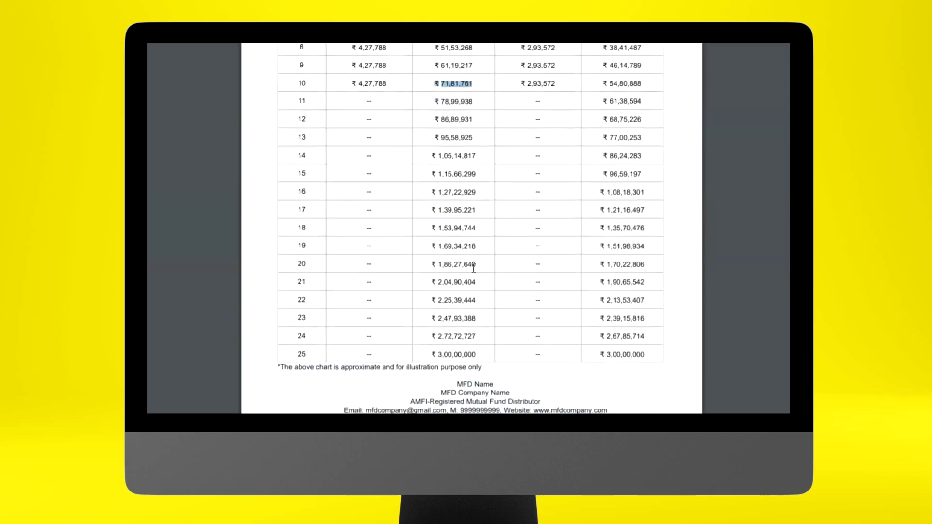
{"action": "left_click_drag", "start_coordinate": [434, 354], "coordinate": [476, 355]}
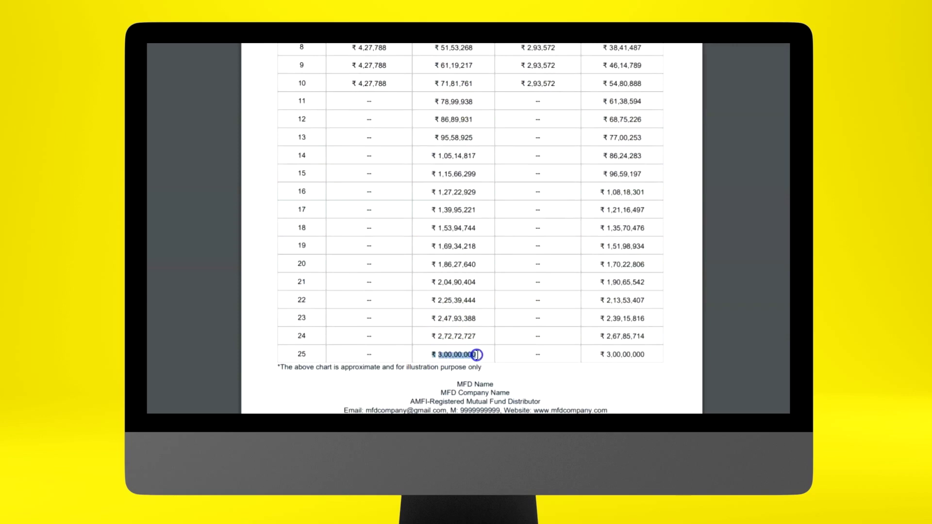
{"action": "left_click_drag", "start_coordinate": [603, 85], "coordinate": [646, 85]}
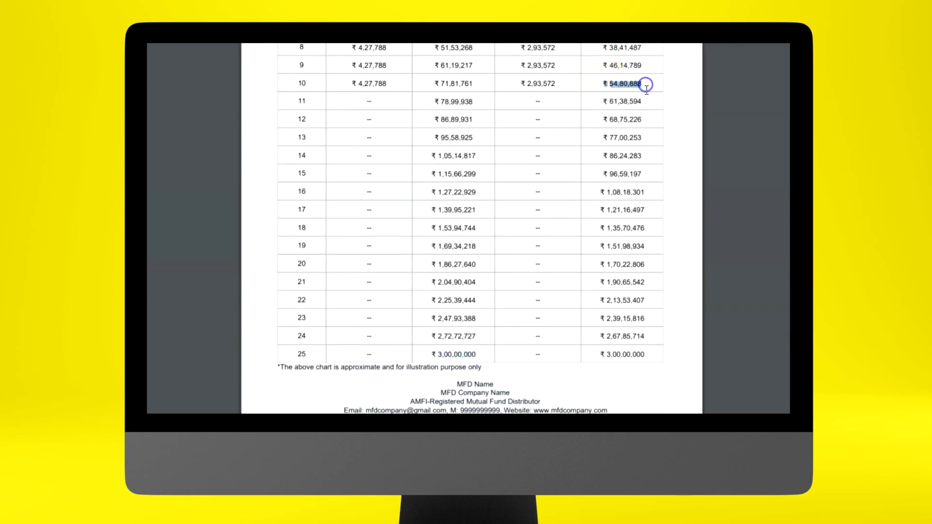
{"action": "left_click_drag", "start_coordinate": [599, 354], "coordinate": [649, 355]}
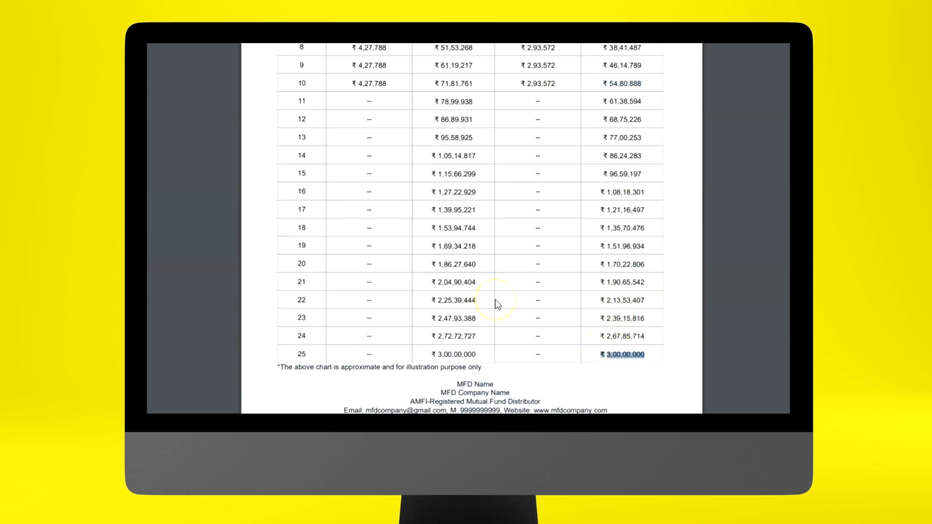
Return to the report's first page and review its summary and the Limited Period SIP proposal title.
{"action": "scroll", "coordinate": [496, 304], "scroll_direction": "up", "scroll_amount": 10}
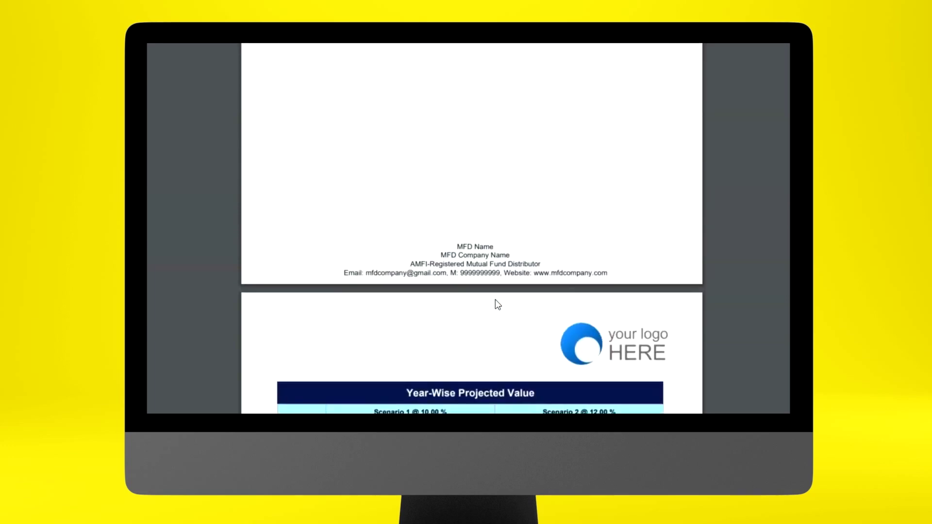
{"action": "scroll", "coordinate": [496, 304], "scroll_direction": "down", "scroll_amount": 5}
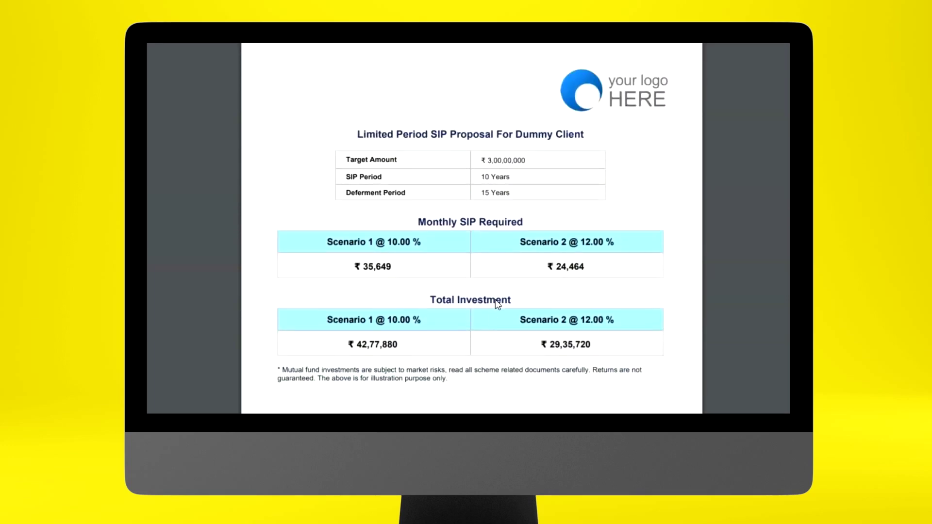
{"action": "left_click", "coordinate": [455, 301]}
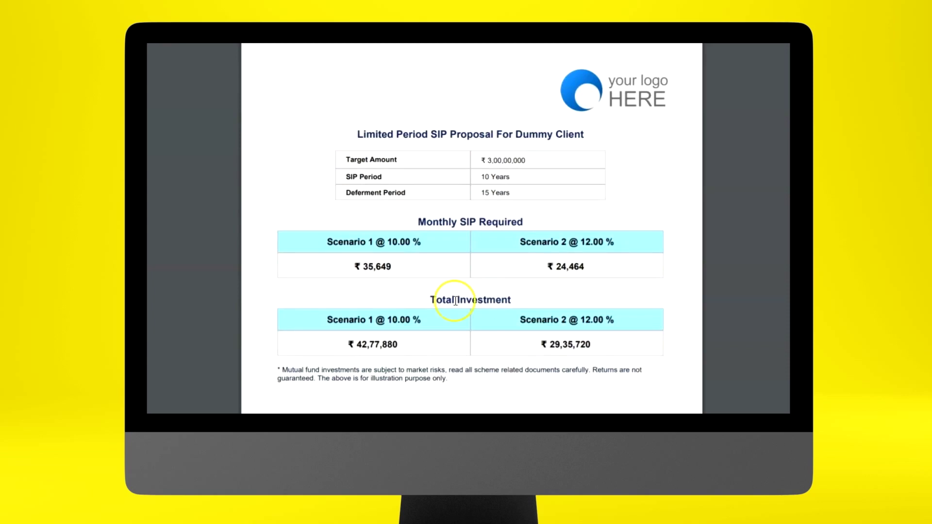
{"action": "left_click", "coordinate": [457, 262]}
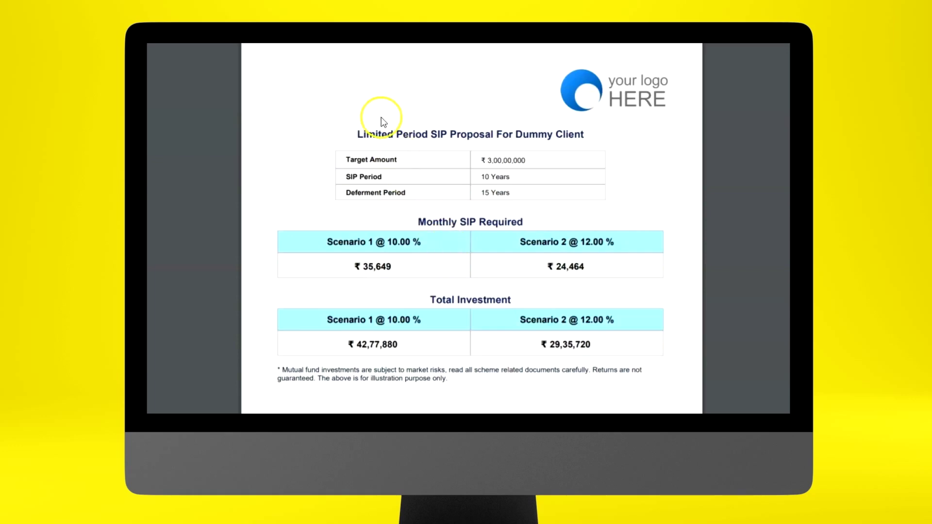
{"action": "left_click", "coordinate": [358, 135]}
{"action": "left_click_drag", "start_coordinate": [358, 134], "coordinate": [585, 134]}
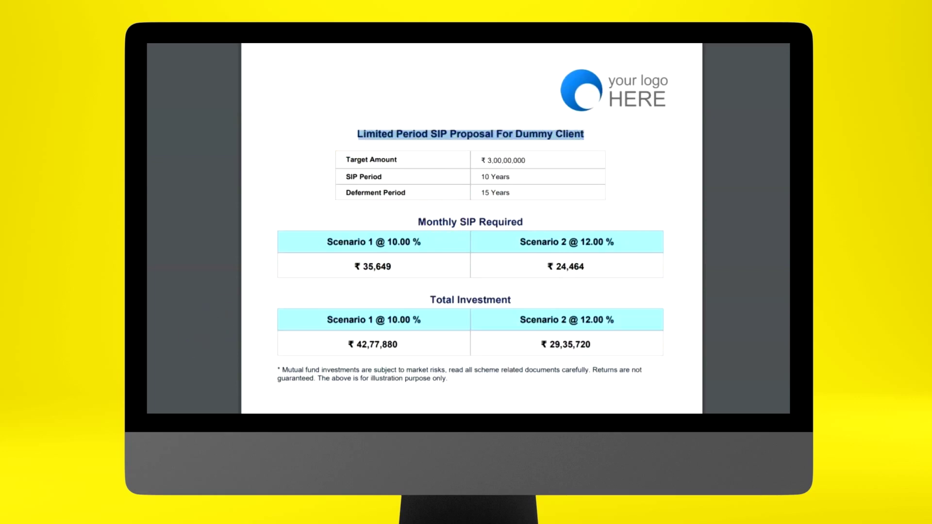